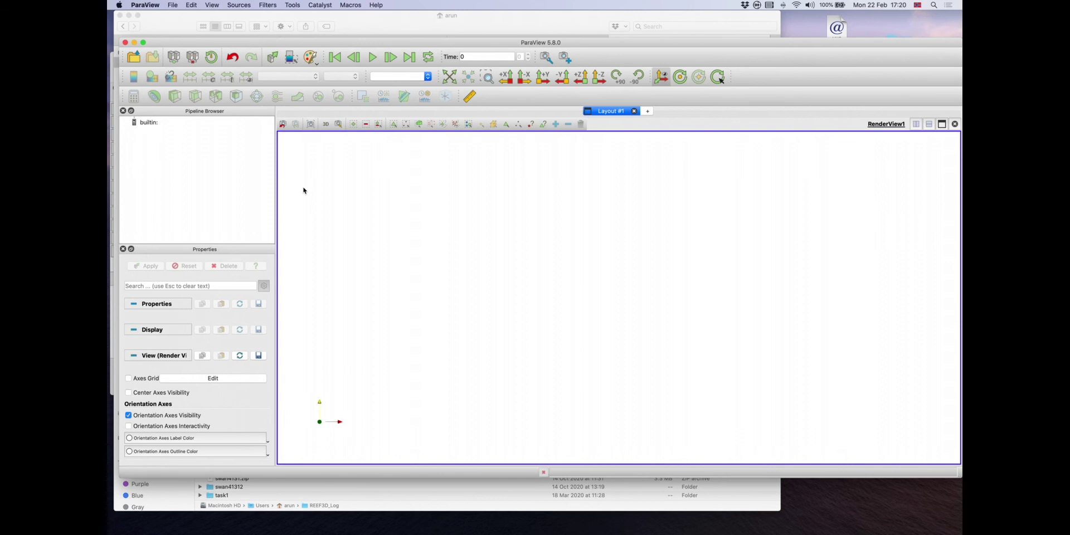
Step: Open the grouped REEF3D-FNPF .pvtu series from the REEF3D_FNPF_VTU folder in the home directory
left_click(133, 56)
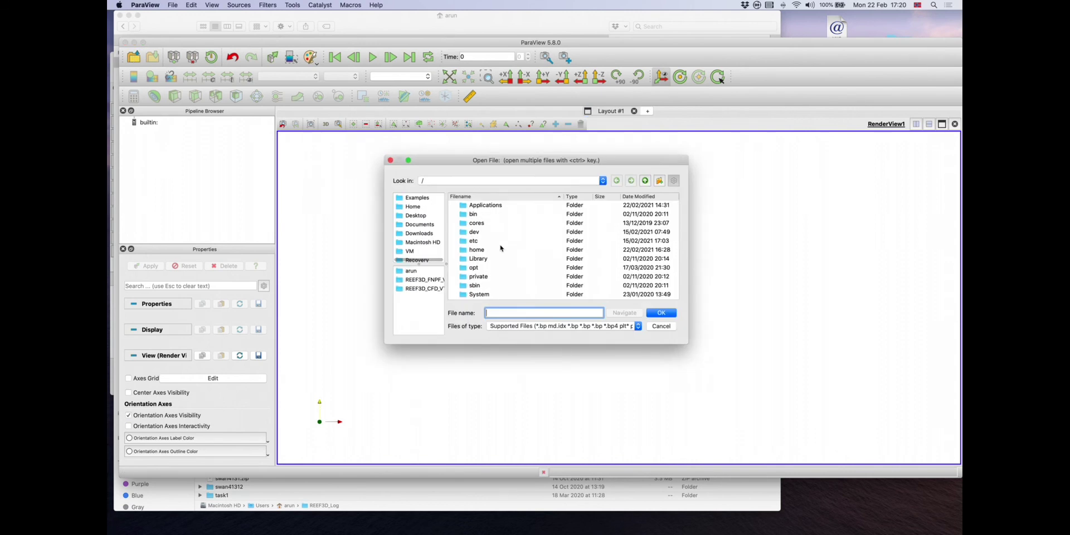
scroll(500, 248, "down", 3)
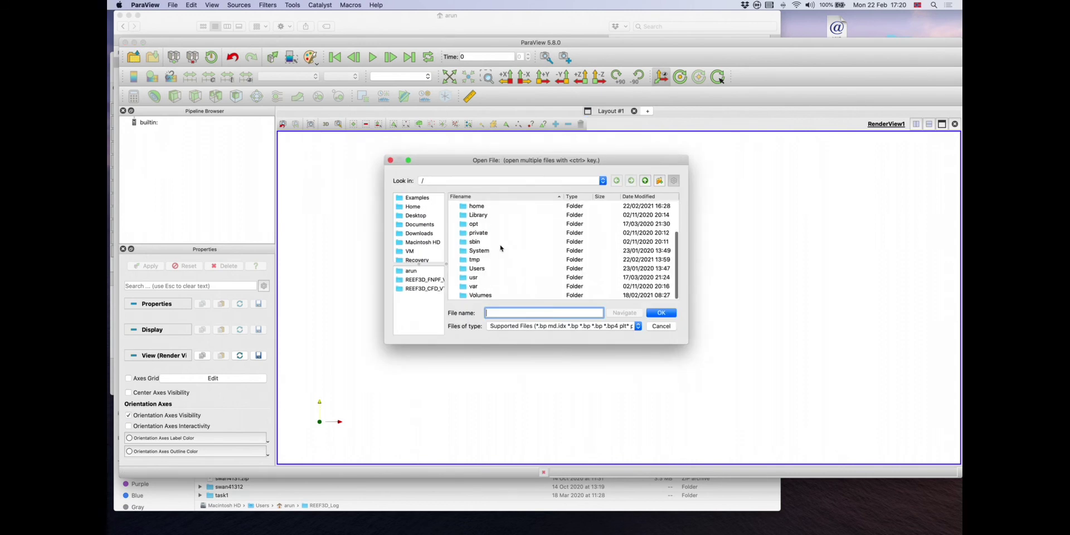
left_click(412, 272)
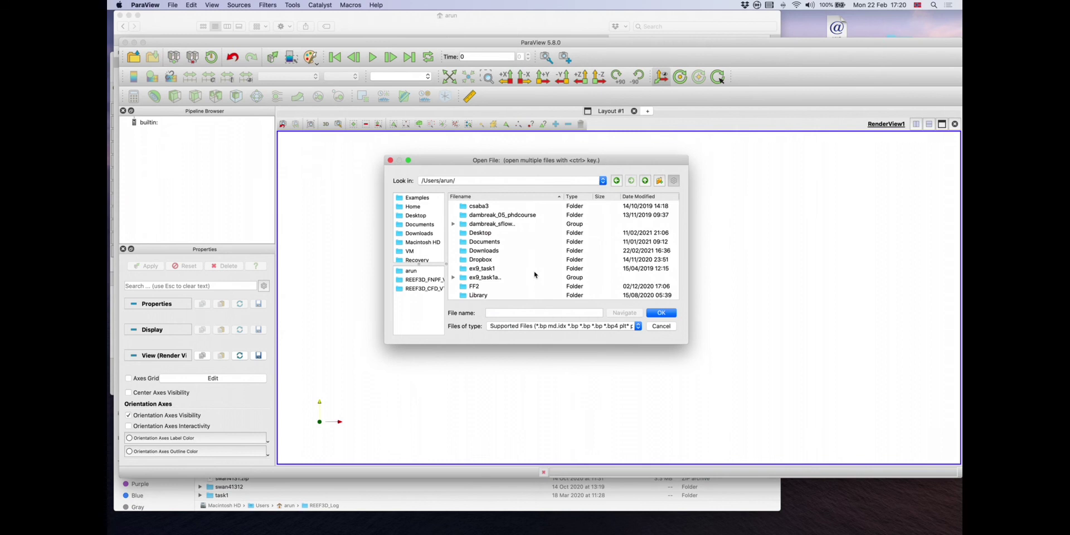
scroll(533, 274, "down", 10)
scroll(534, 274, "up", 3)
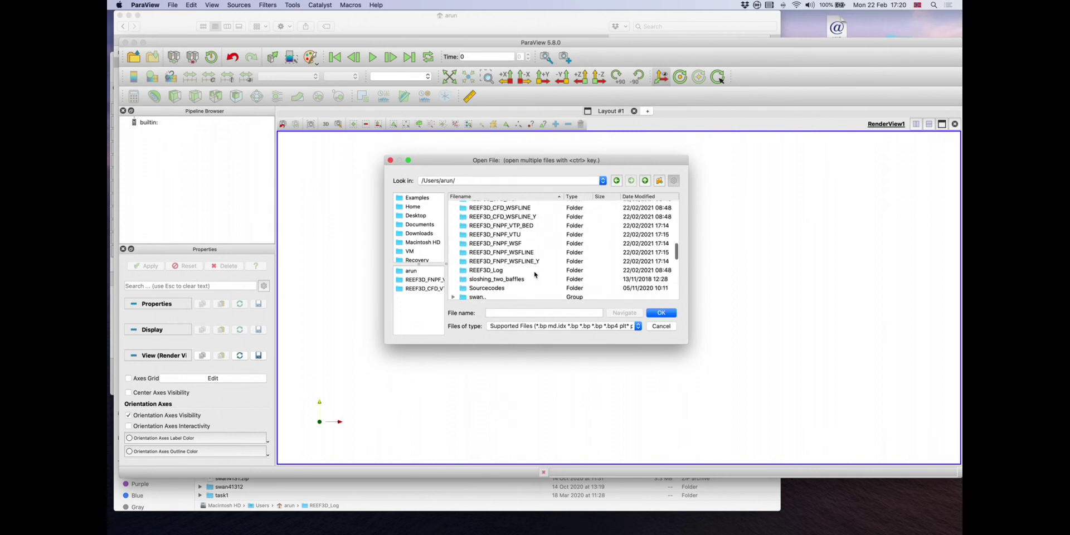
scroll(534, 274, "up", 1)
left_click(502, 244)
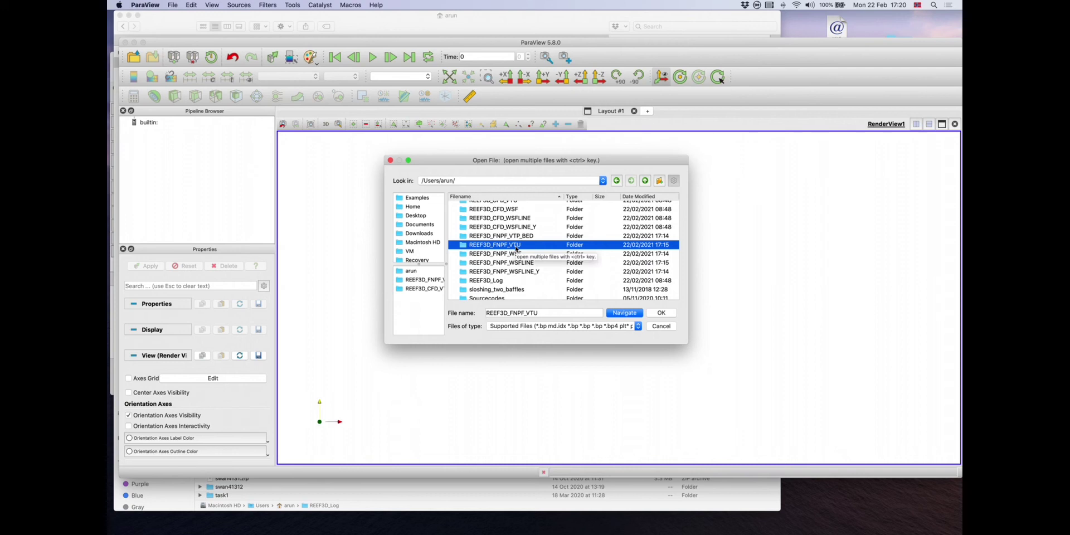
double_click(515, 246)
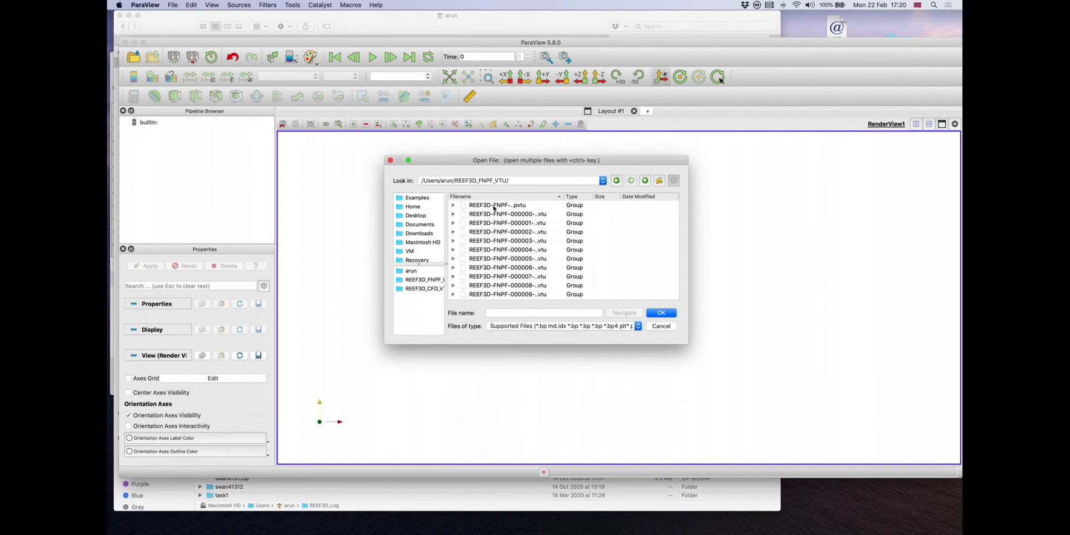
left_click(493, 208)
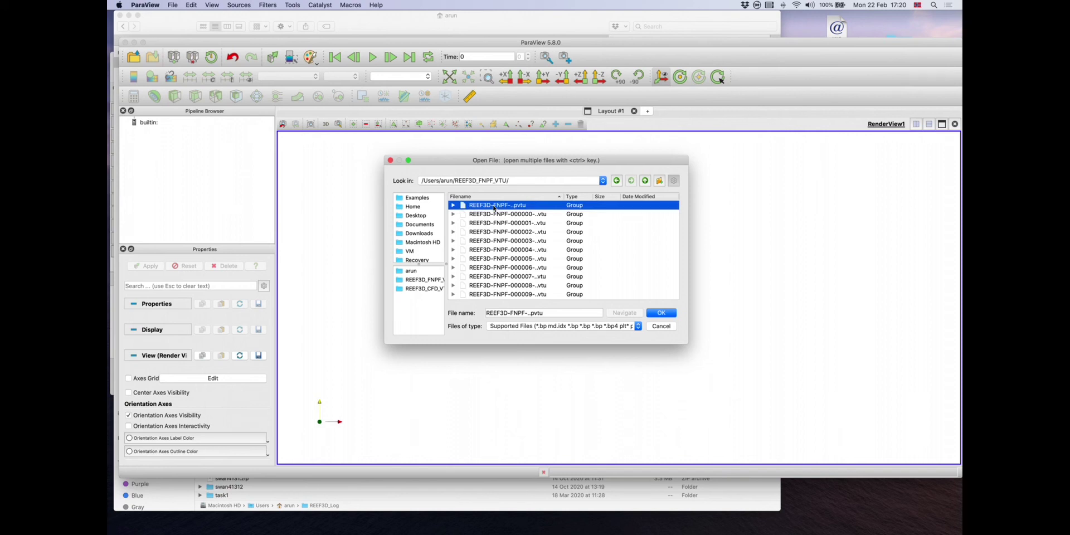
double_click(528, 205)
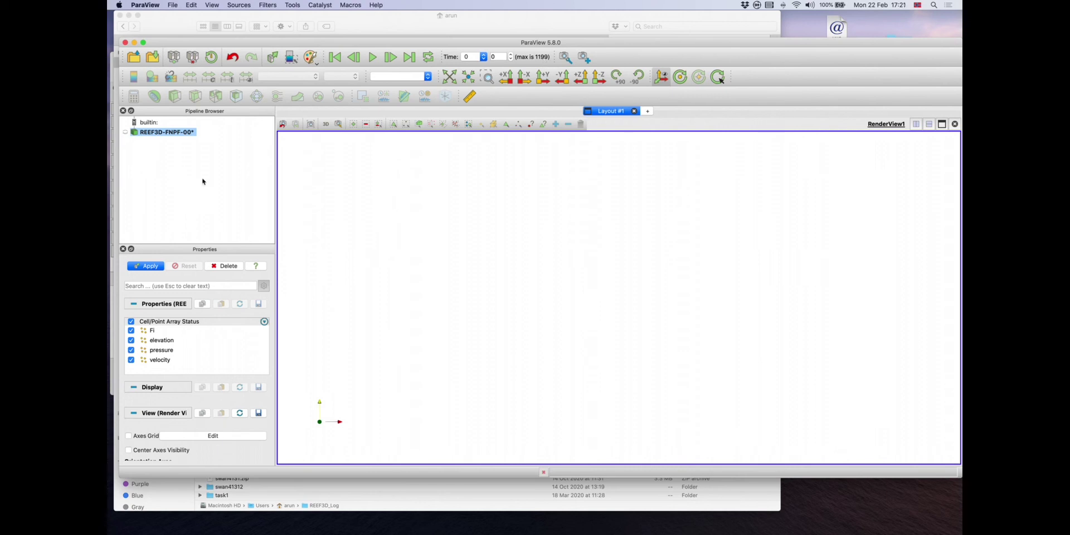
Step: Apply the REEF3D-FNPF series and view the wave domain along +Y
left_click(146, 265)
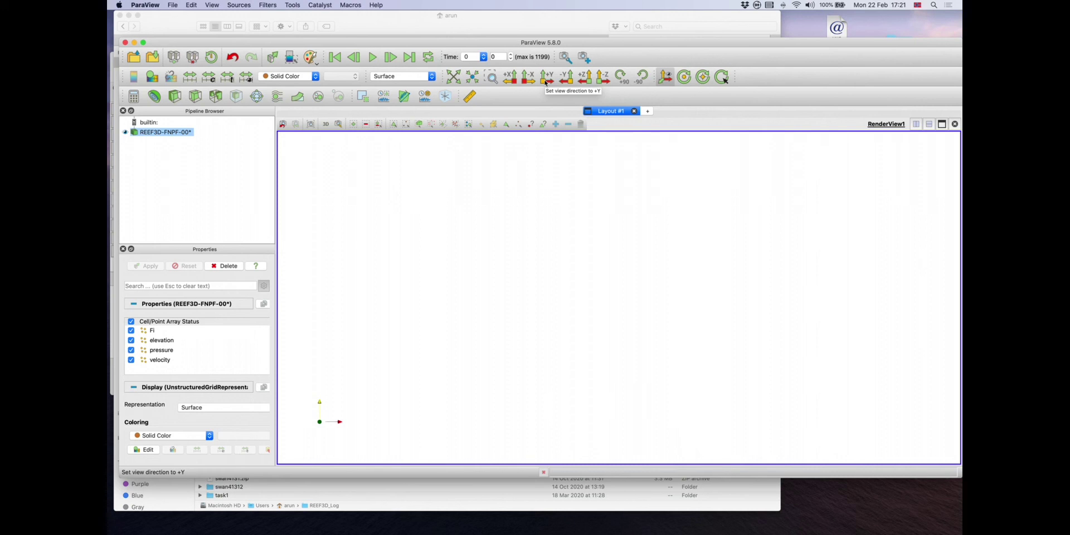
left_click(546, 82)
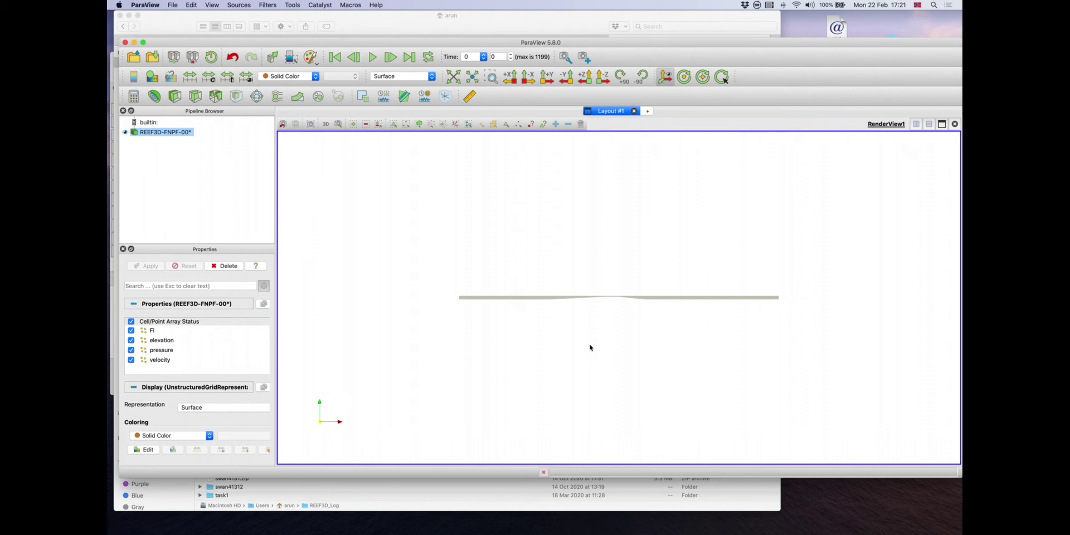
left_click(222, 286)
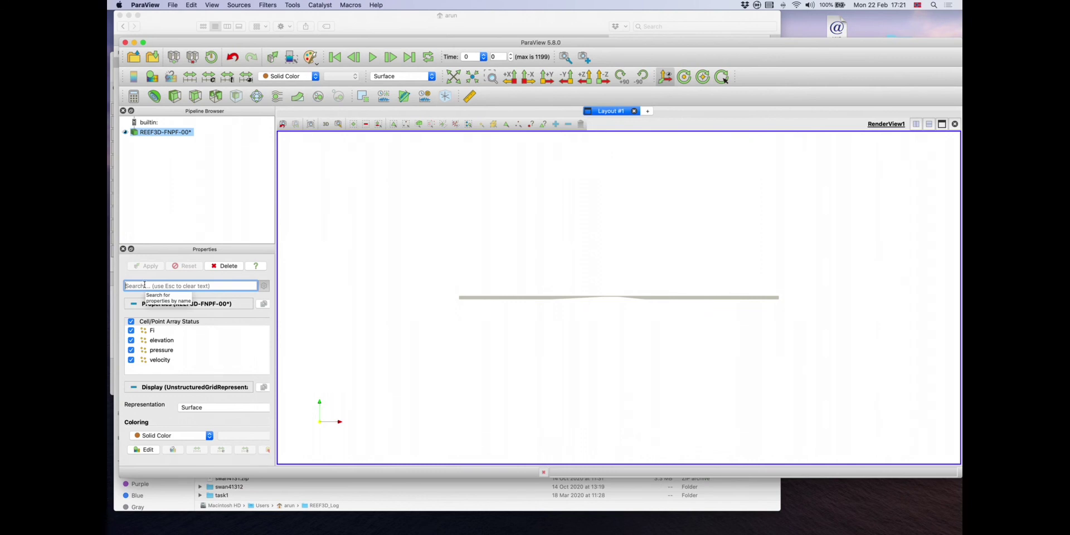
Step: Set the wave domain's Transform Z scale to 10 and bring up the Open File dialog
type("tra")
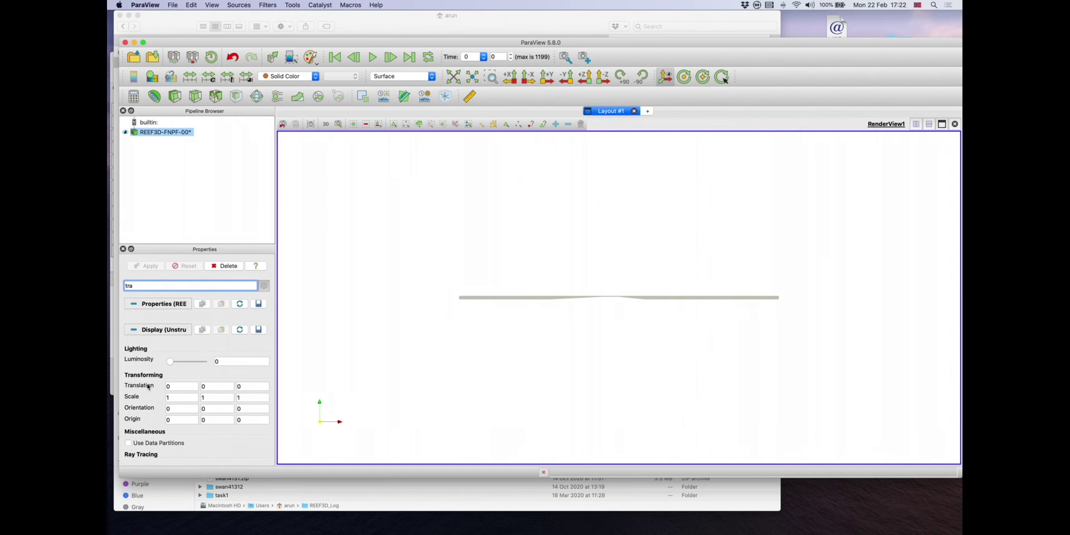
left_click(136, 398)
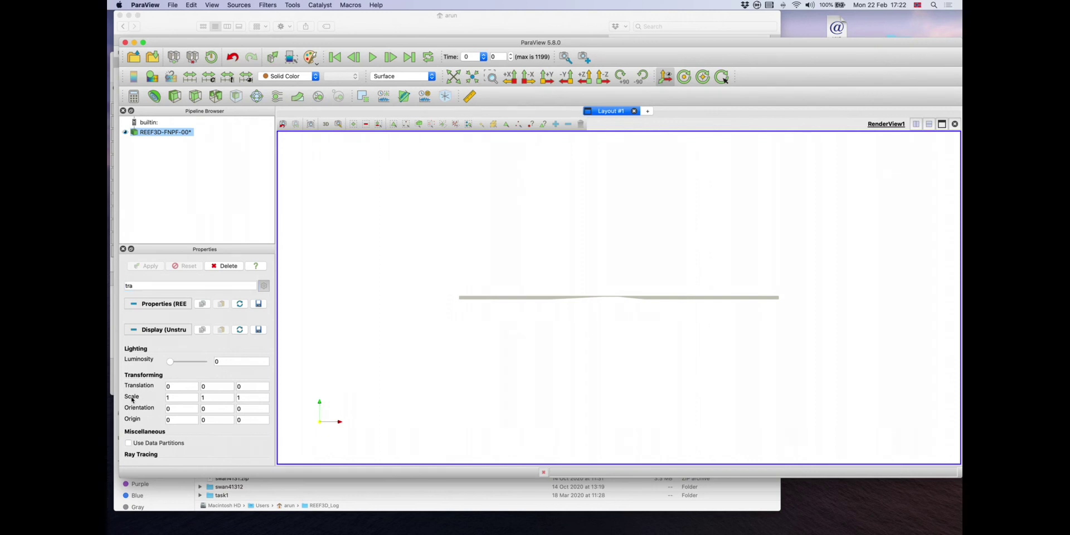
left_click(247, 396)
type("0")
key("Return")
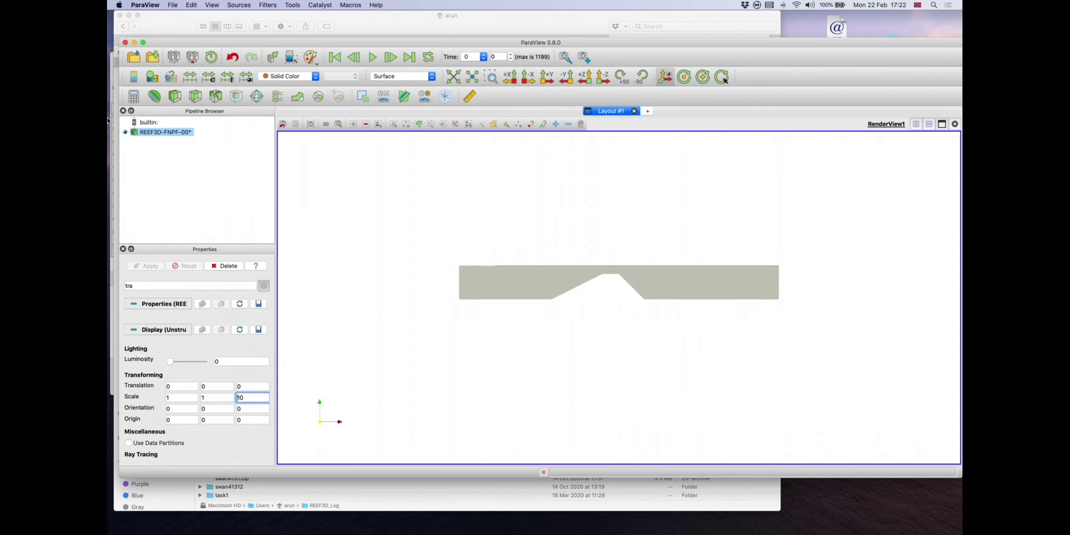
left_click(134, 57)
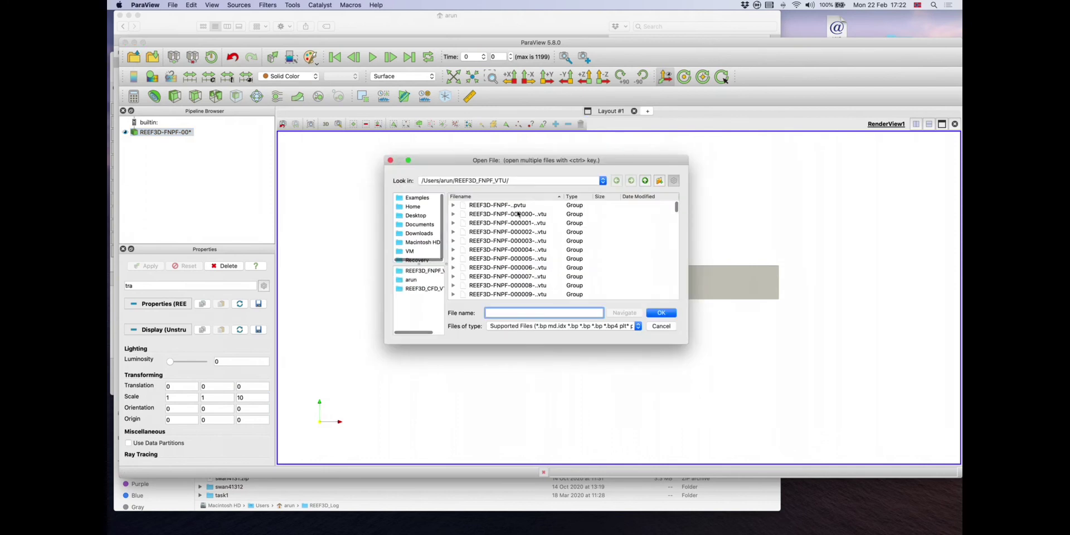
Step: Load REEF3D_Solid.vtp from the home folder and apply it to render the bar
left_click(645, 180)
scroll(554, 233, "down", 20)
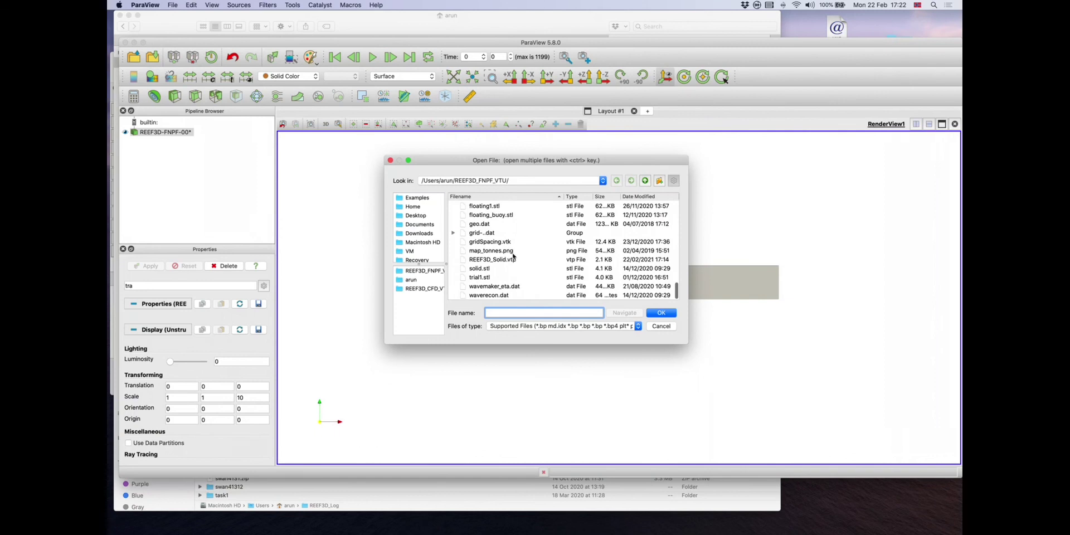
left_click(511, 259)
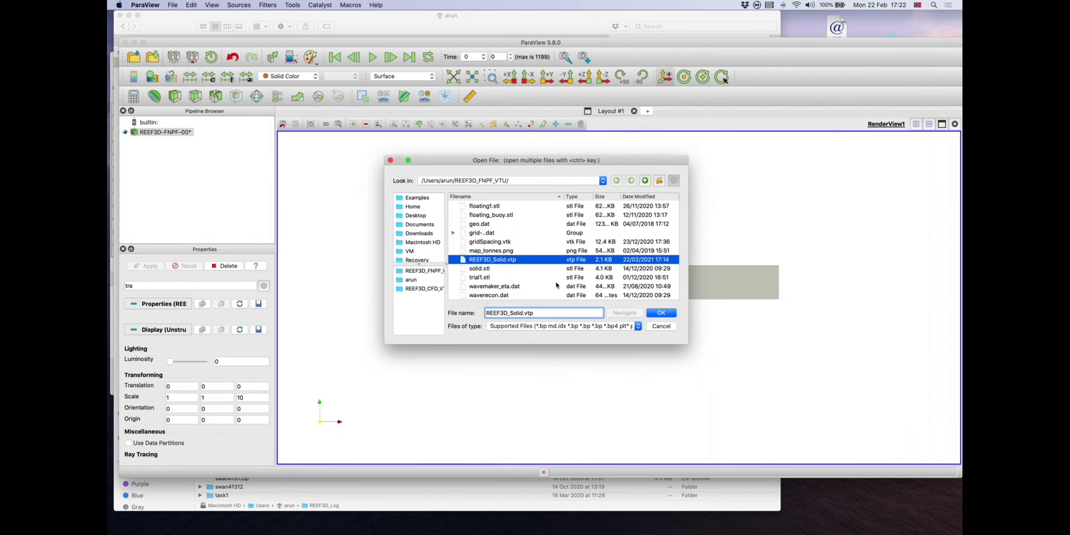
left_click(661, 314)
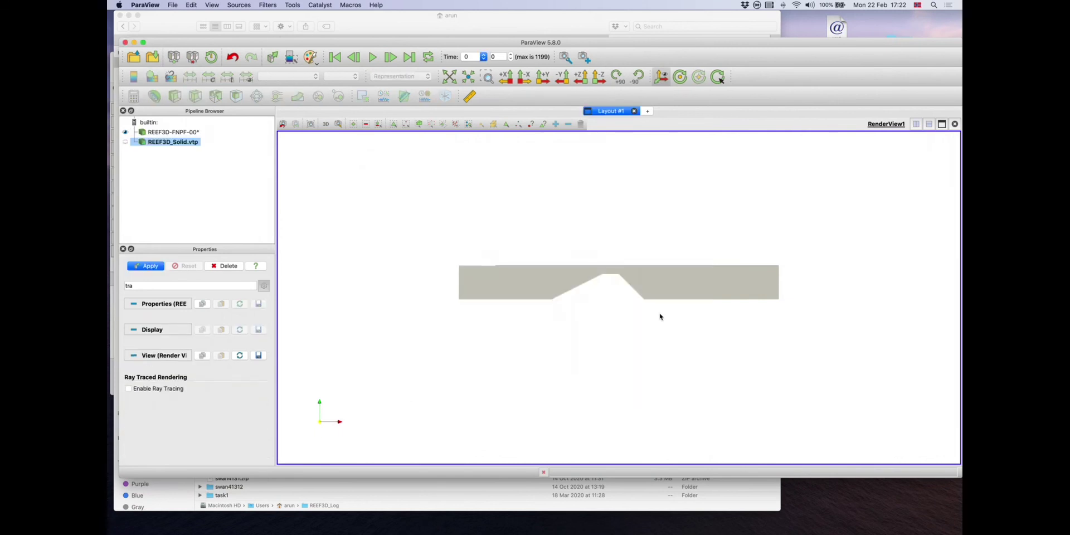
left_click(145, 266)
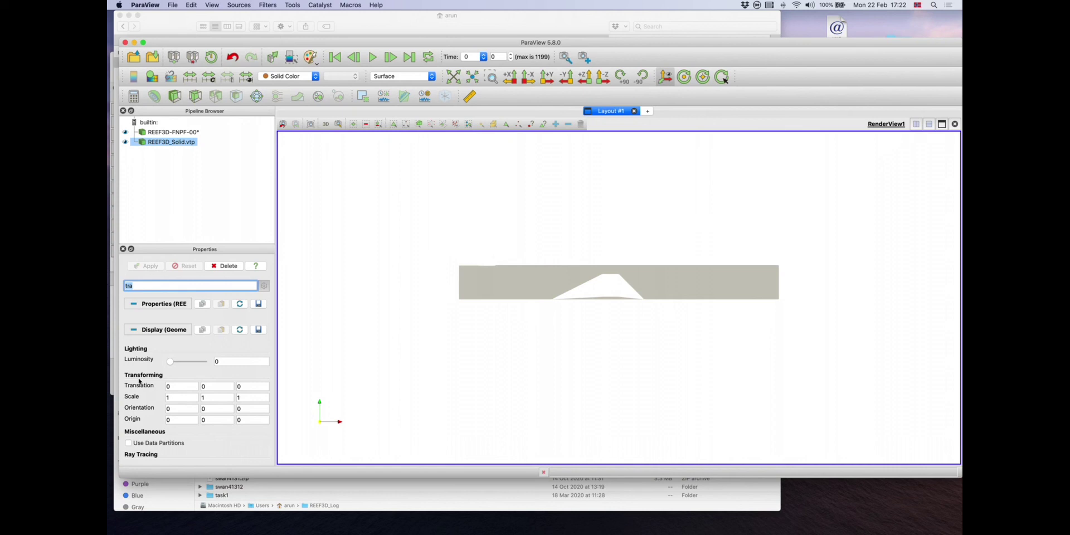
Step: Set the solid's Transform Z scale to 10 to match the wave domain
double_click(264, 397)
type("10")
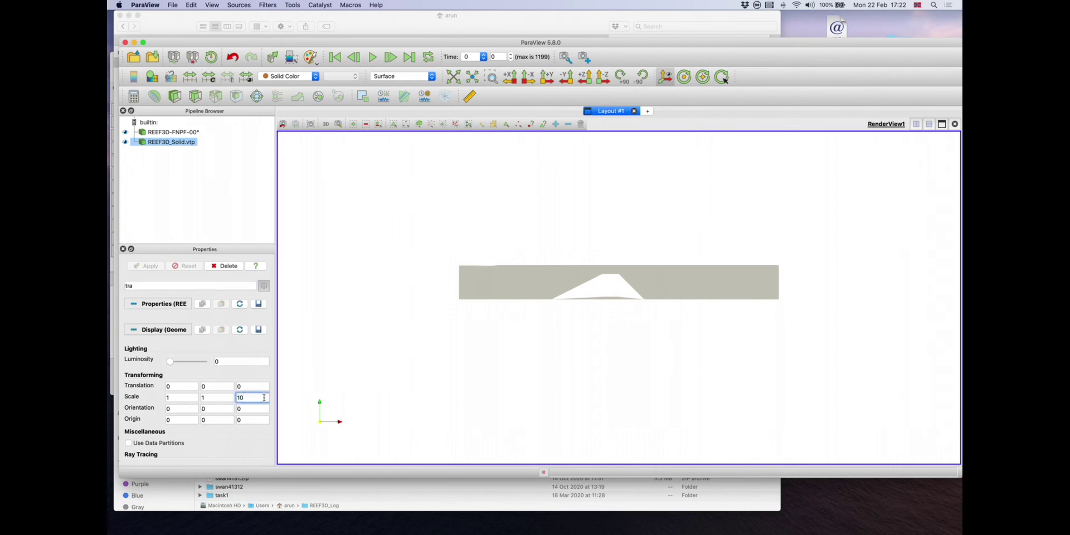
key("Return")
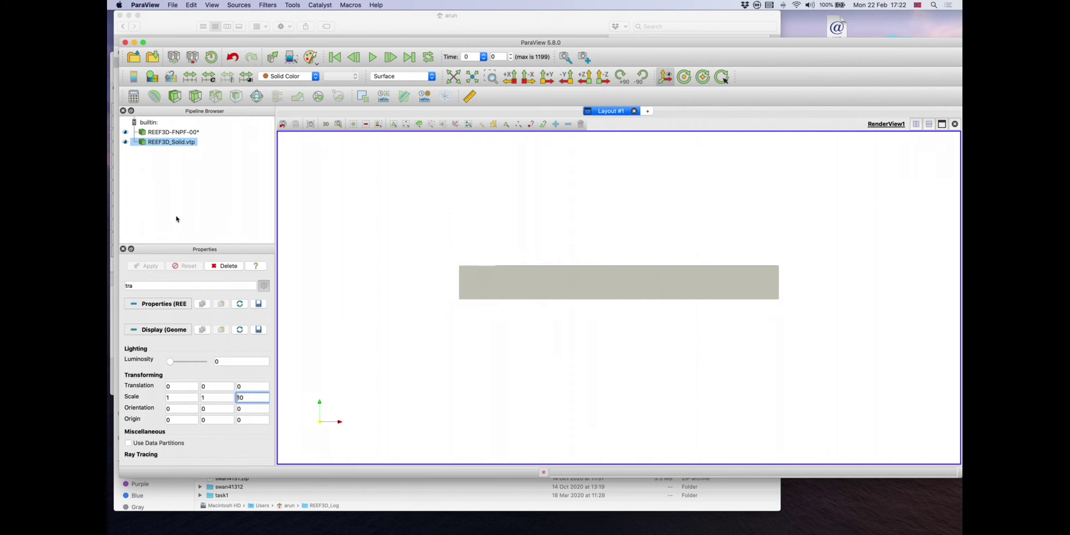
left_click(175, 132)
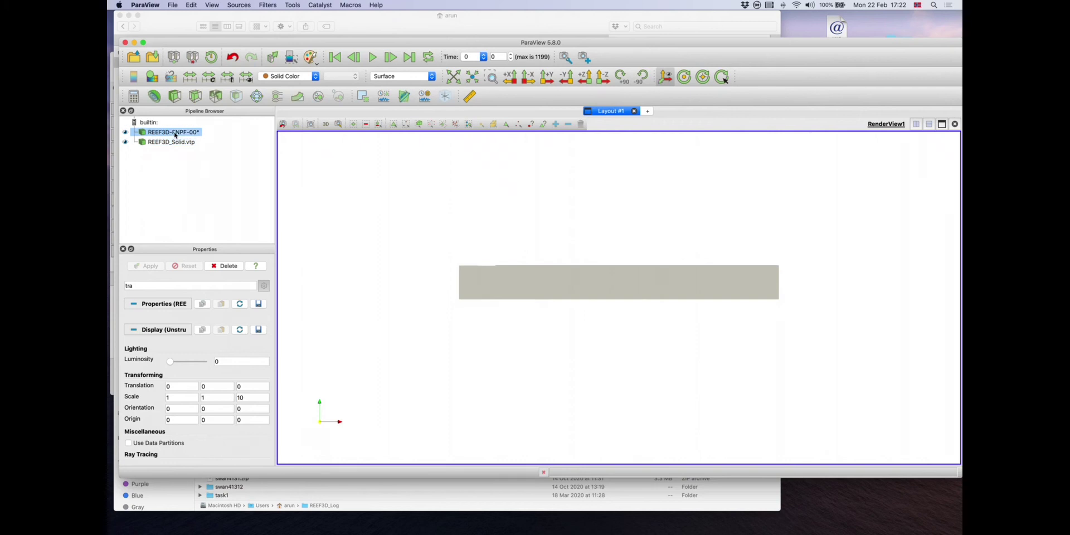
Step: Colour the REEF3D-FNPF domain by velocity X and centre the legend below the model
left_click(160, 286)
key("Escape")
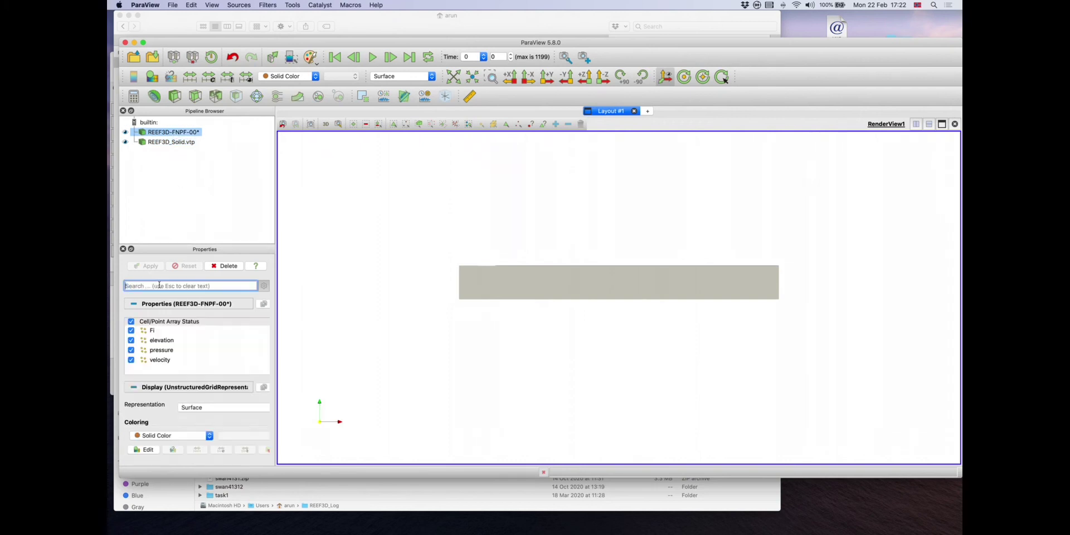
left_click(214, 160)
left_click(191, 132)
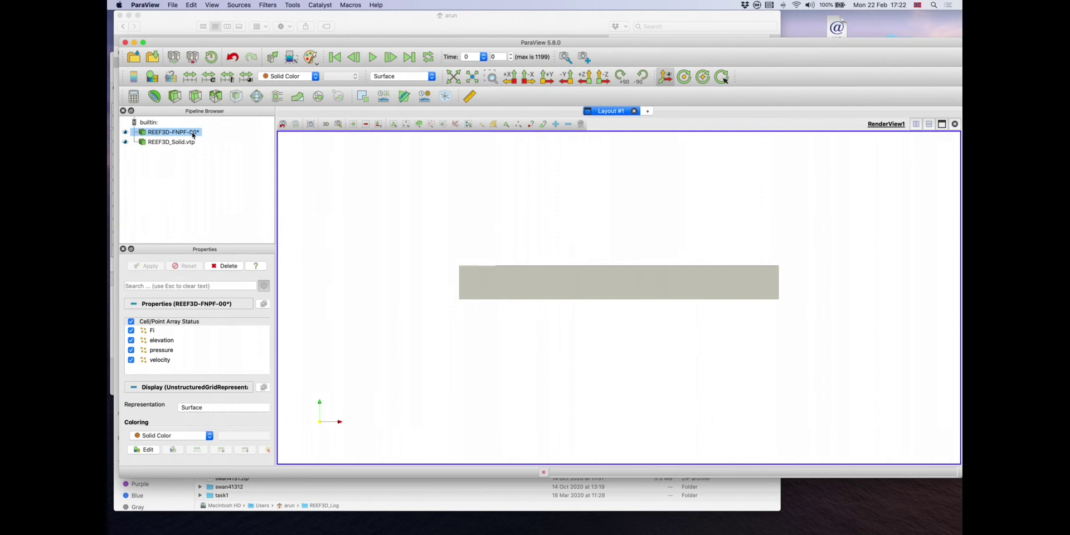
left_click(287, 76)
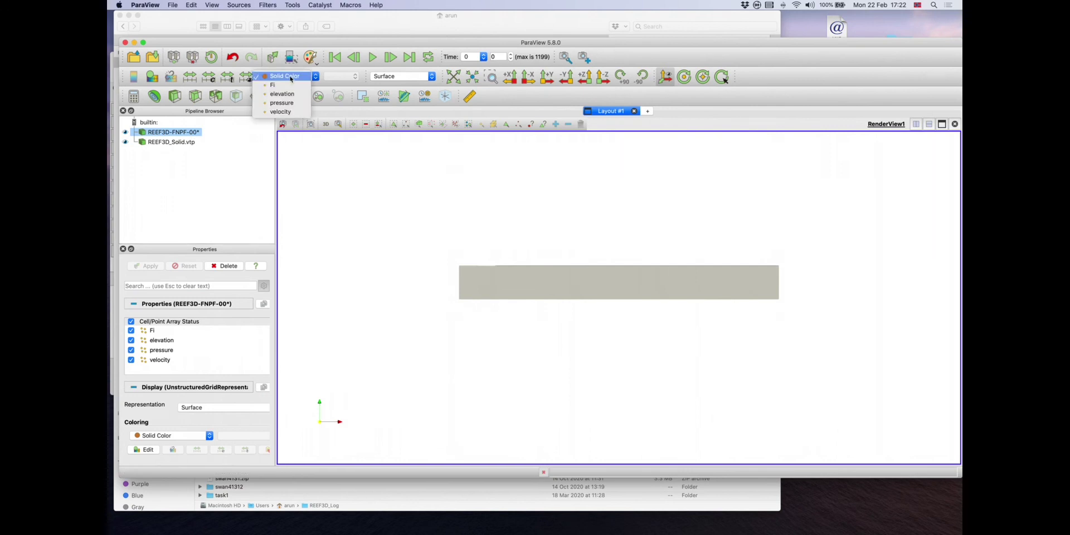
left_click(290, 112)
left_click(340, 77)
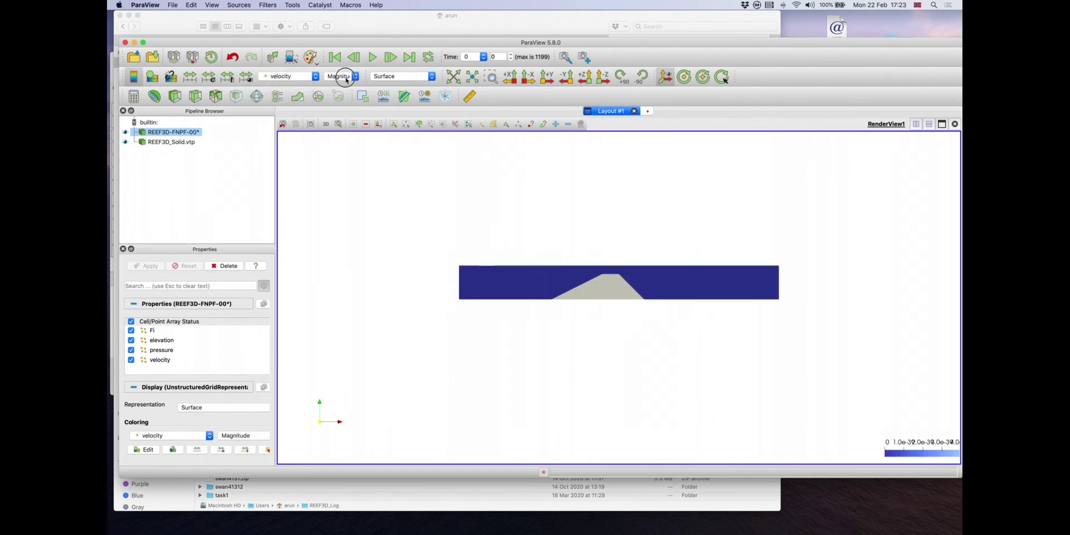
left_click(337, 86)
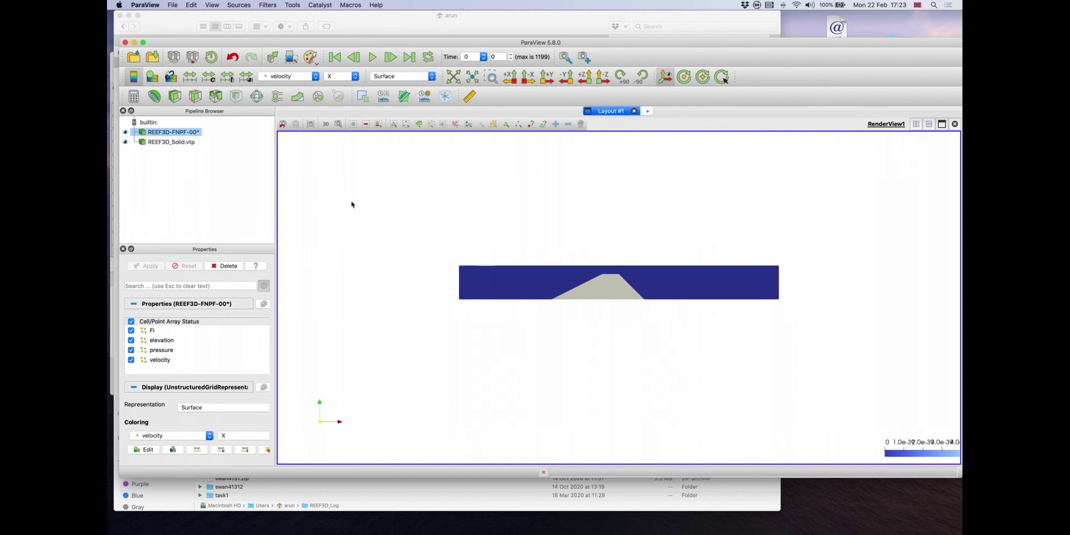
left_click_drag(902, 451, 526, 363)
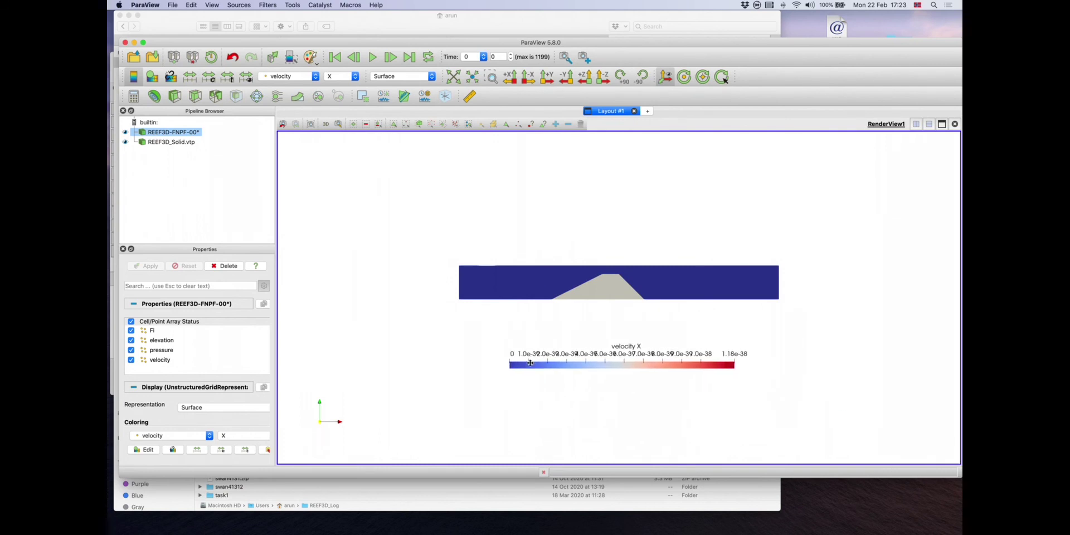
Step: Set the velocity legend Title to $u_x$ and Component Title to (m/s)
left_click(152, 78)
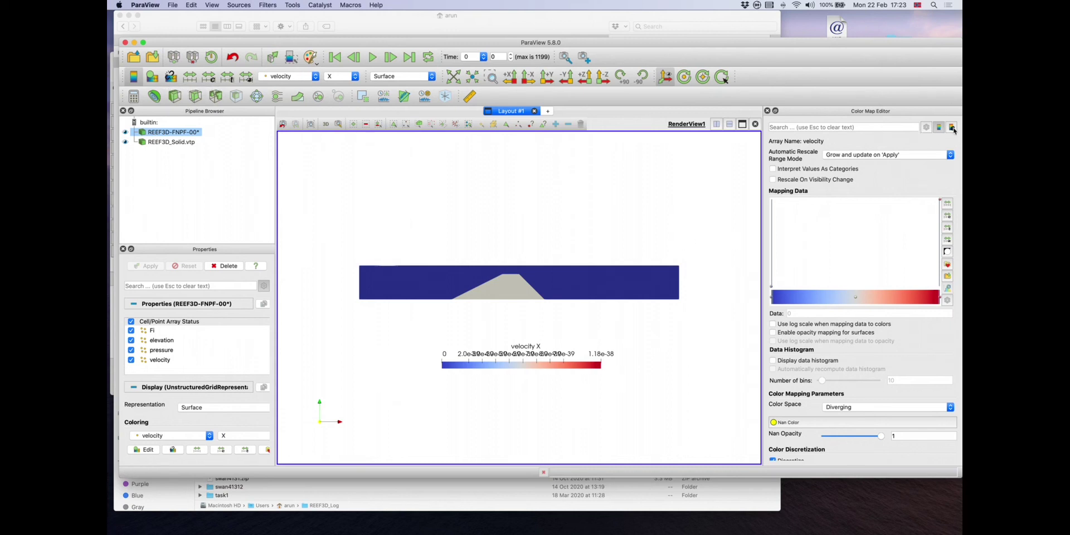
left_click(952, 128)
double_click(629, 153)
type("$")
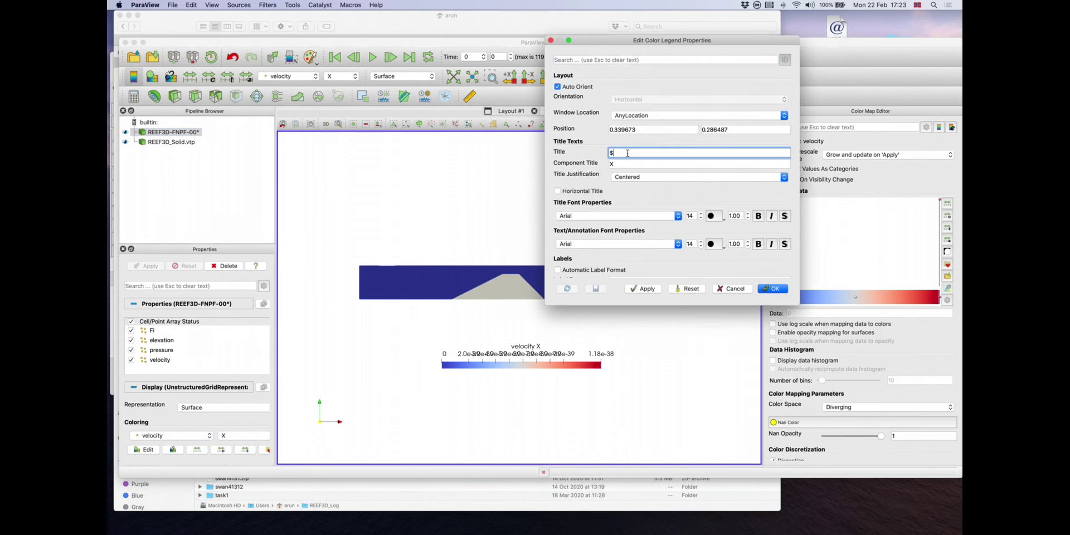
type("u_x$")
double_click(623, 164)
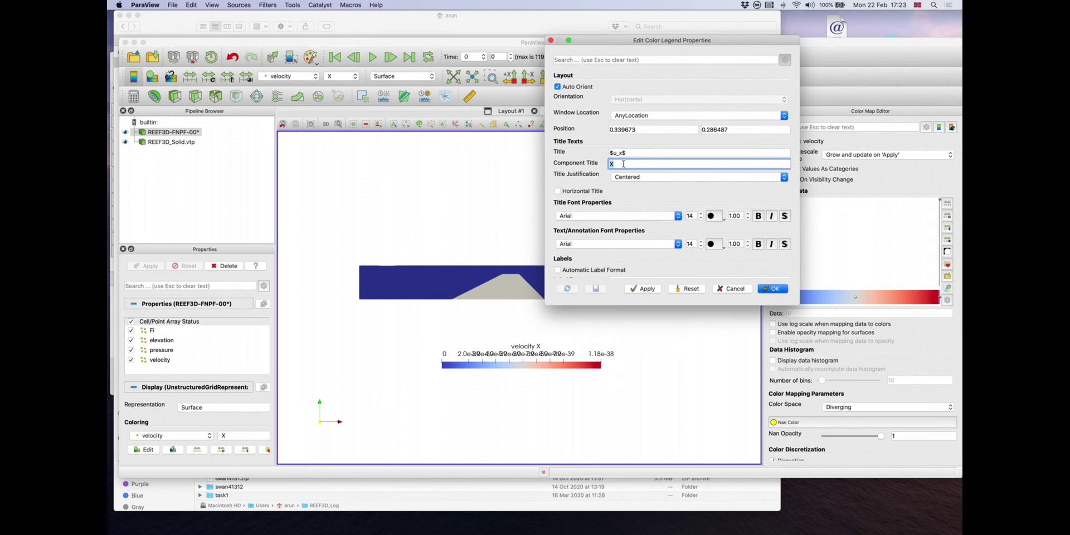
type("m/s")
left_click(610, 164)
type("(")
scroll(641, 191, "down", 3)
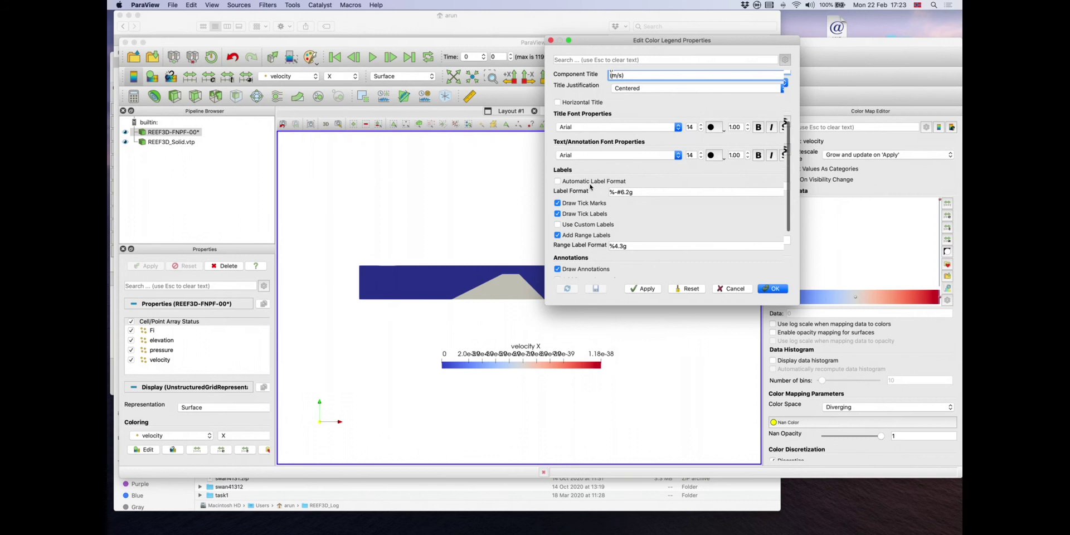
left_click(647, 289)
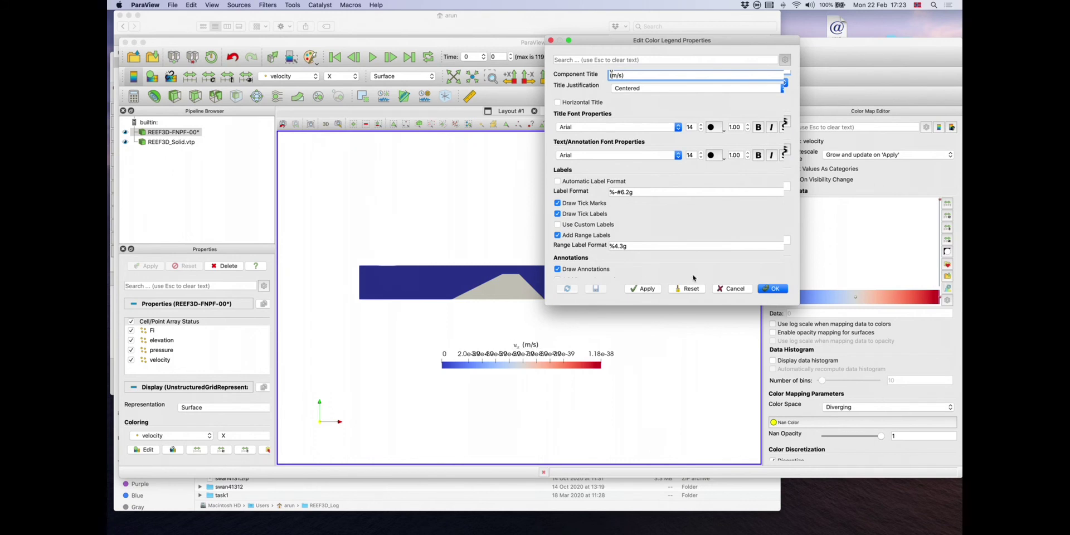
left_click(773, 290)
left_click(767, 111)
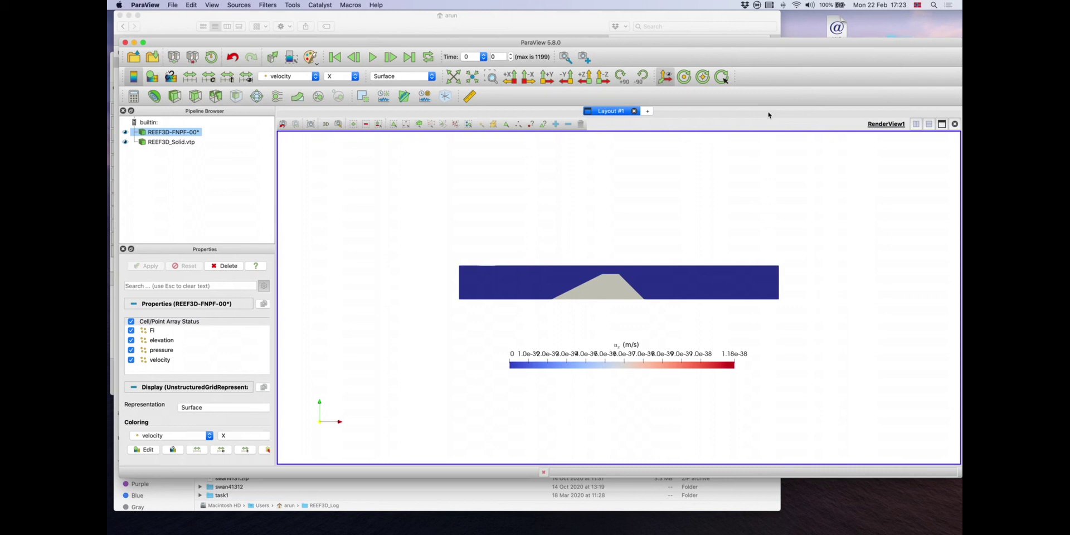
Step: Zoom in, jump to time step 1199 and rescale colours to -0.0943 to 0.115
scroll(795, 199, "up", 5)
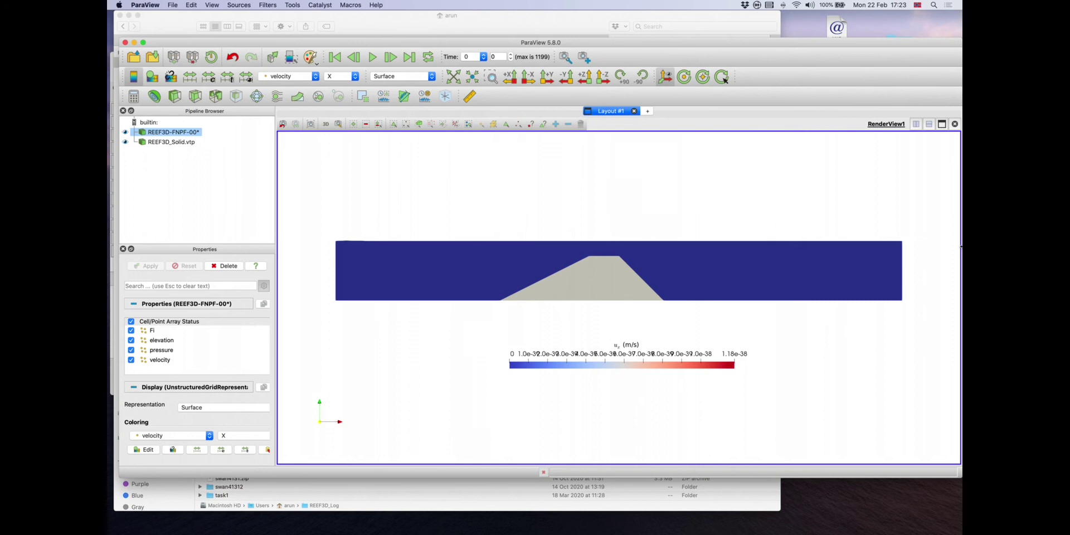
left_click_drag(961, 246, 923, 248)
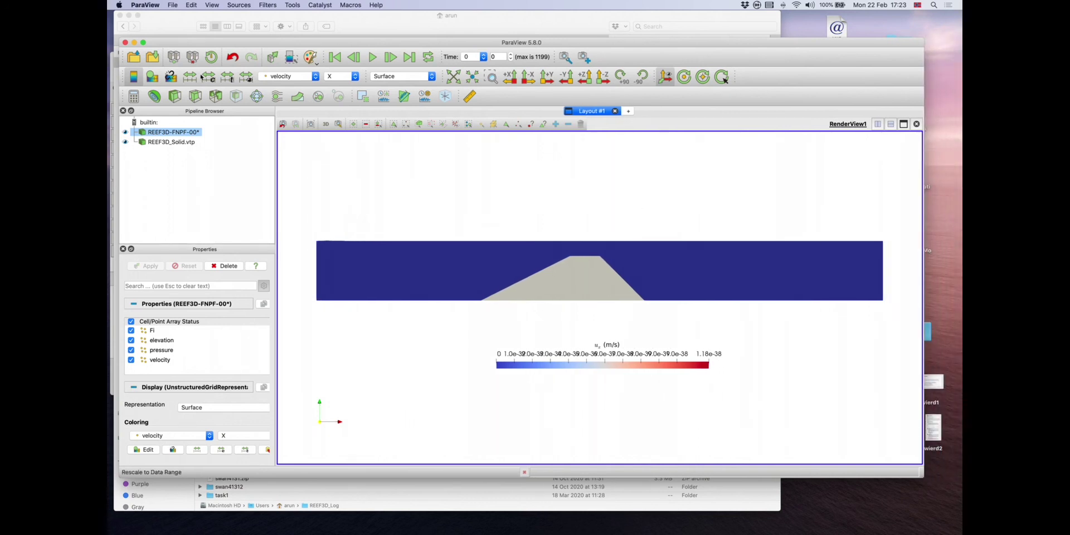
left_click(408, 59)
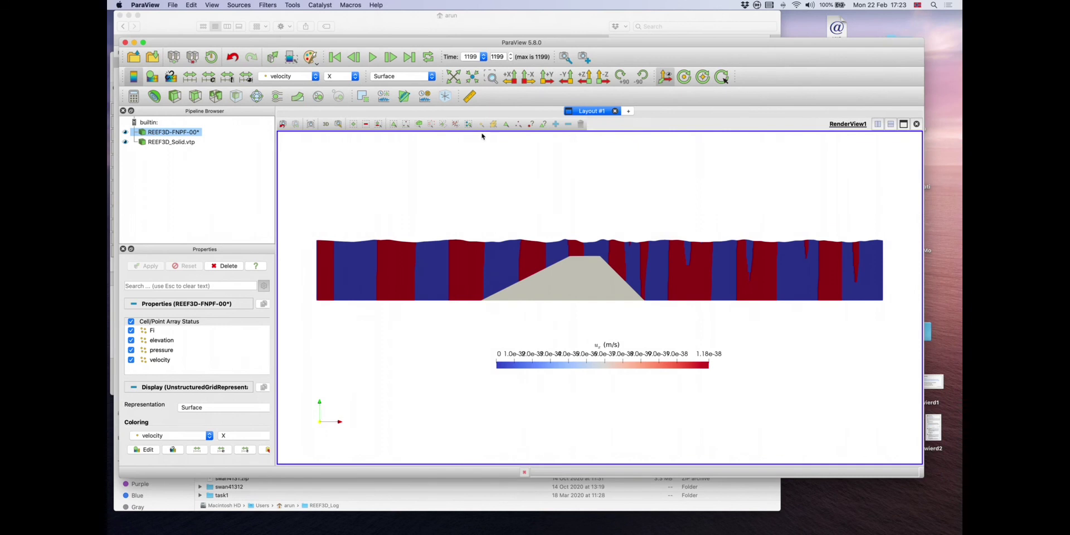
left_click(191, 75)
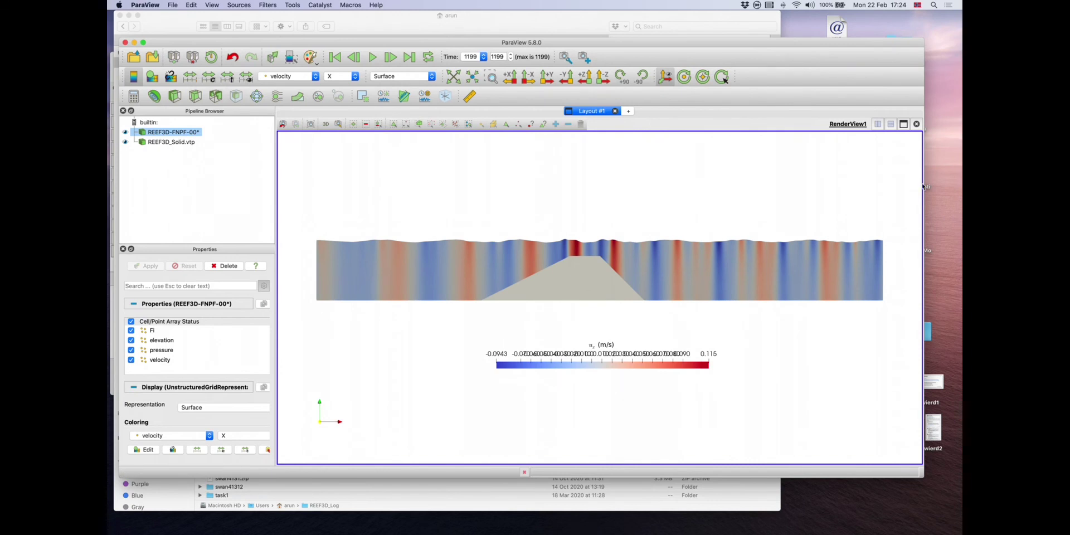
left_click_drag(923, 186, 890, 187)
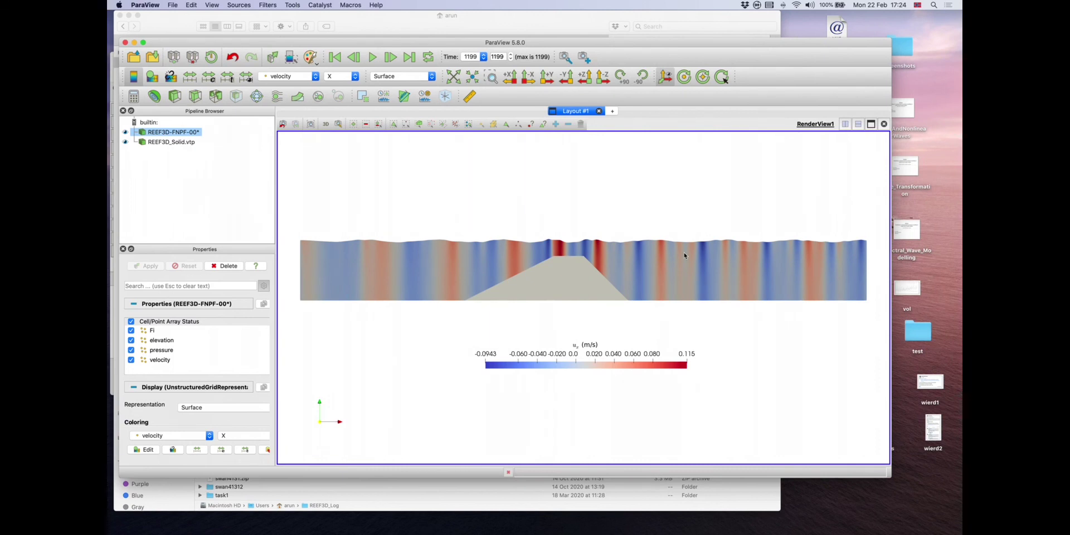
Step: Return to the first time step and play the wave animation
left_click(341, 58)
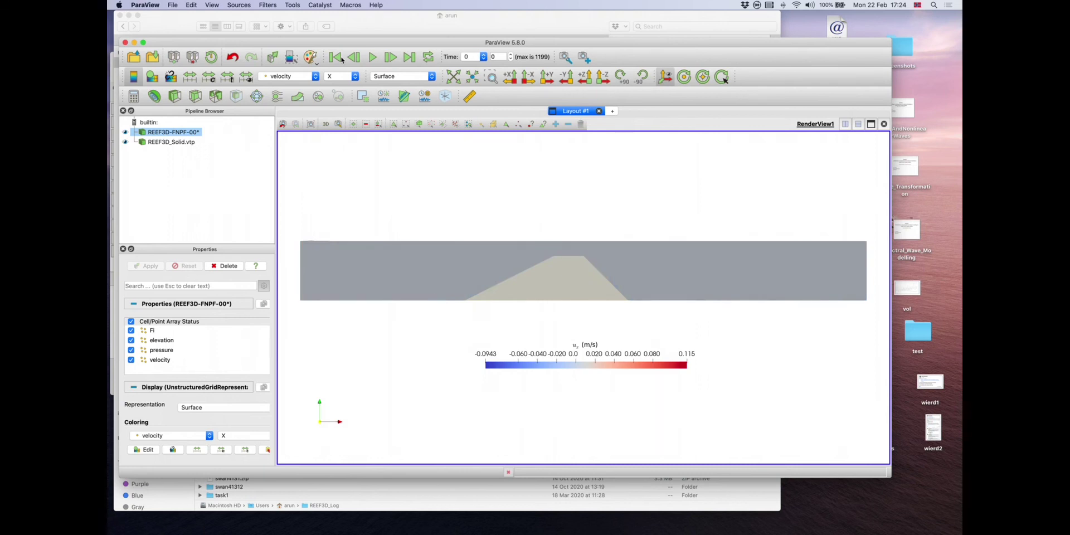
left_click(379, 58)
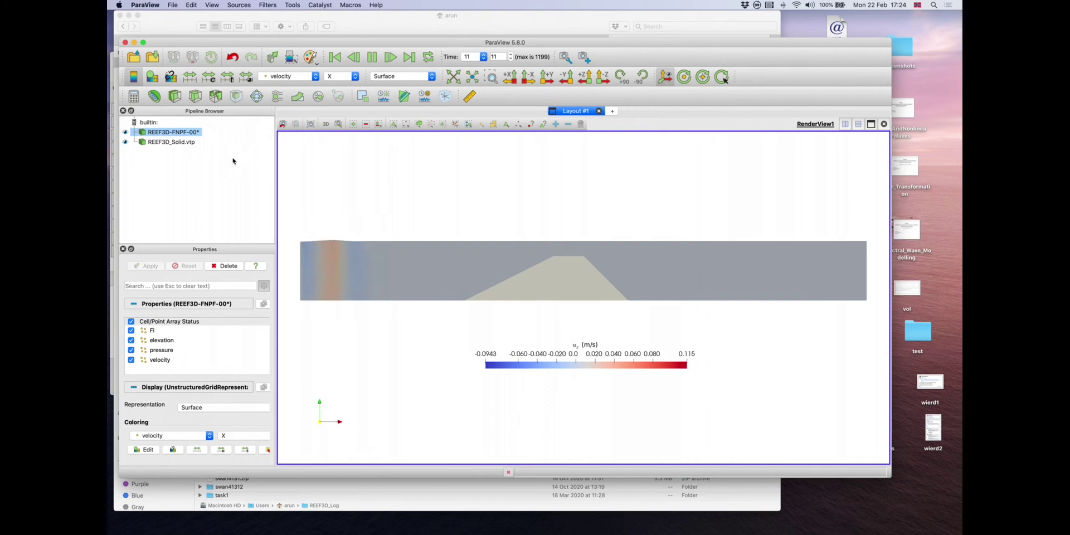